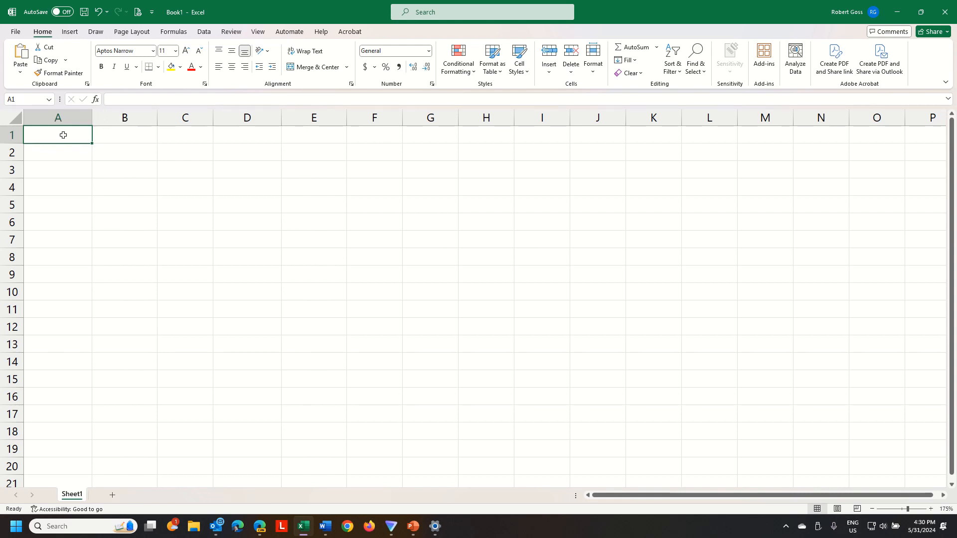
- Enter the labels "My birthday" in cell A1 and "Day 1" in cell A2
text(My bi)
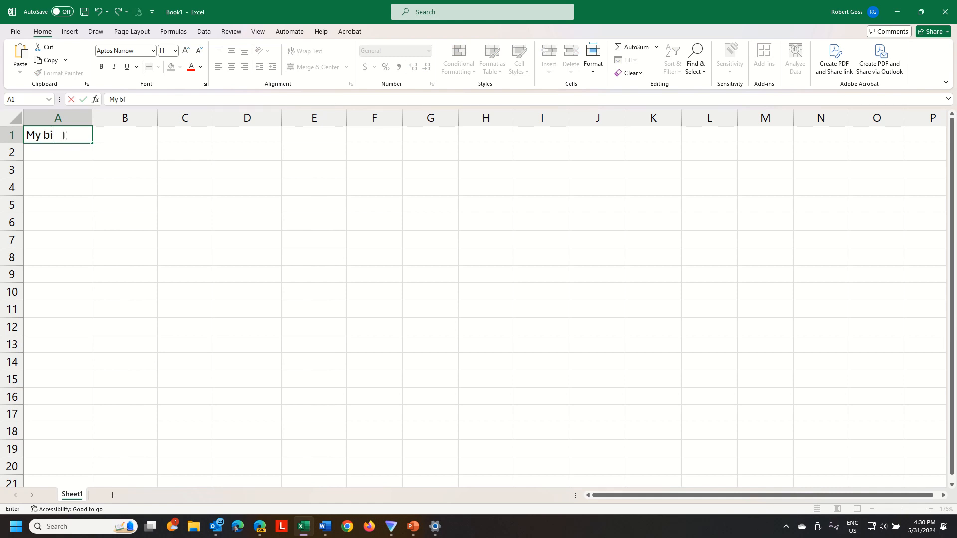
text(rthday)
key(Return)
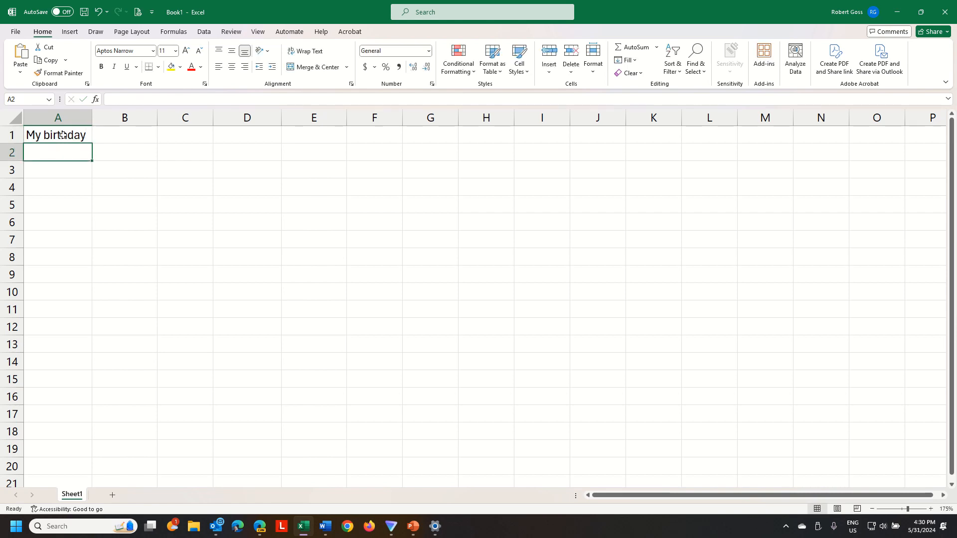
text(D)
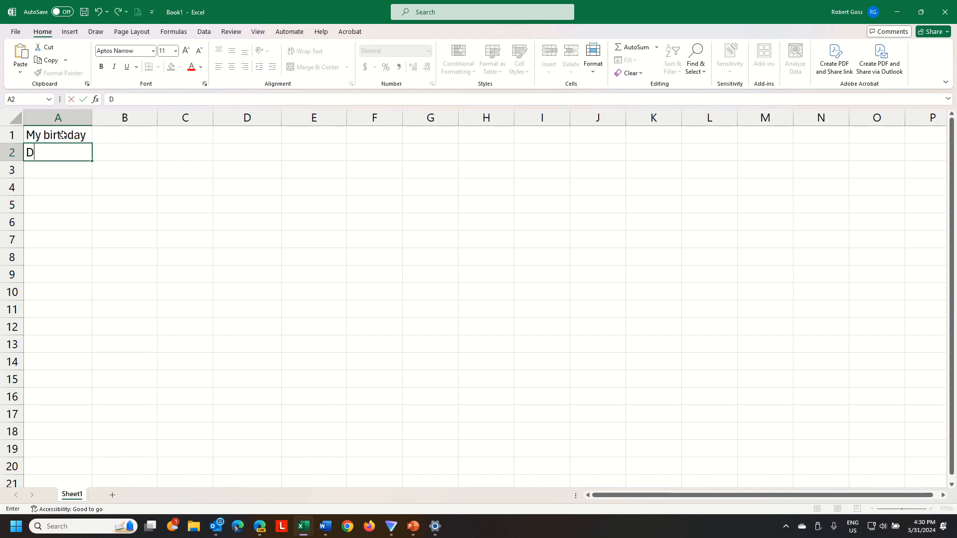
text(ay 1)
key(Return)
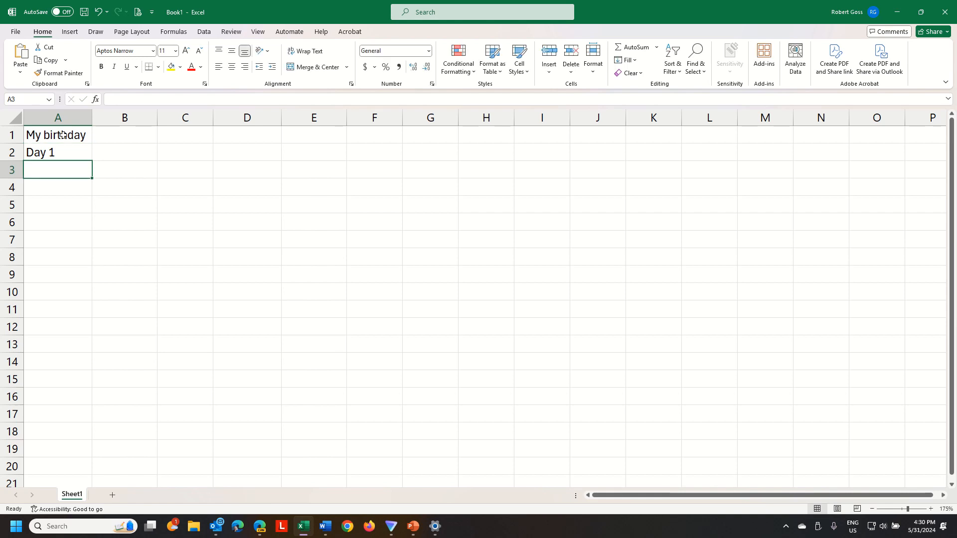
- Enter the date of birth in cell B1 and the date 1/1/1900 in cell B2
click(126, 134)
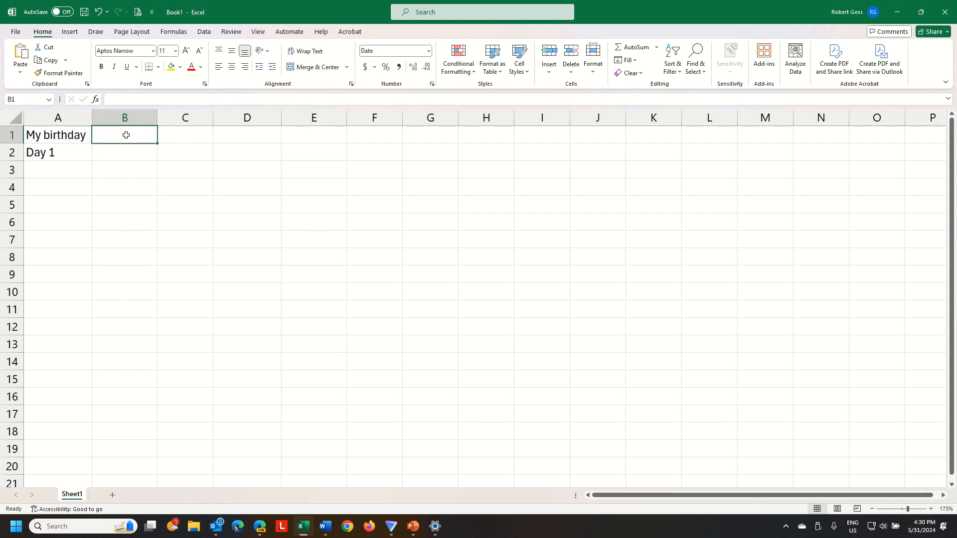
text(7/31/)
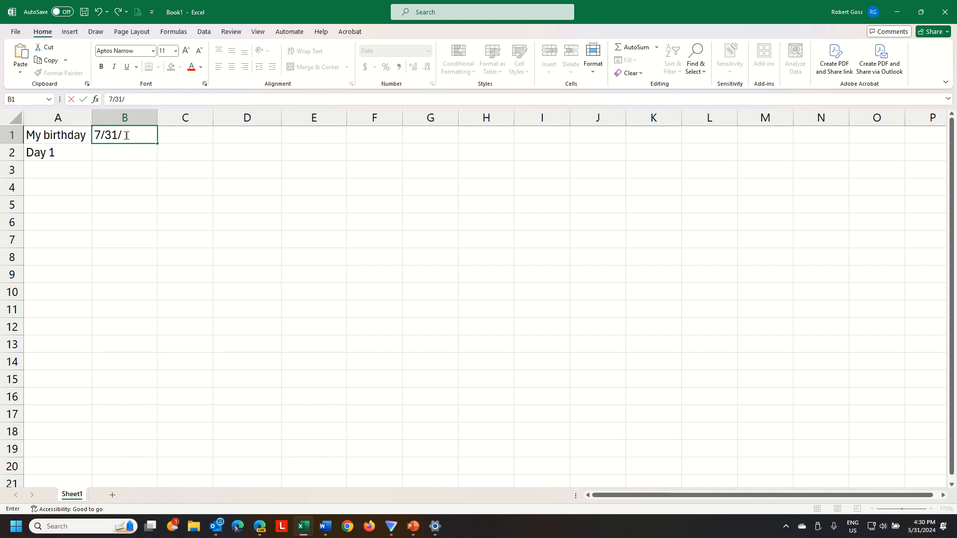
text(1956)
key(Return)
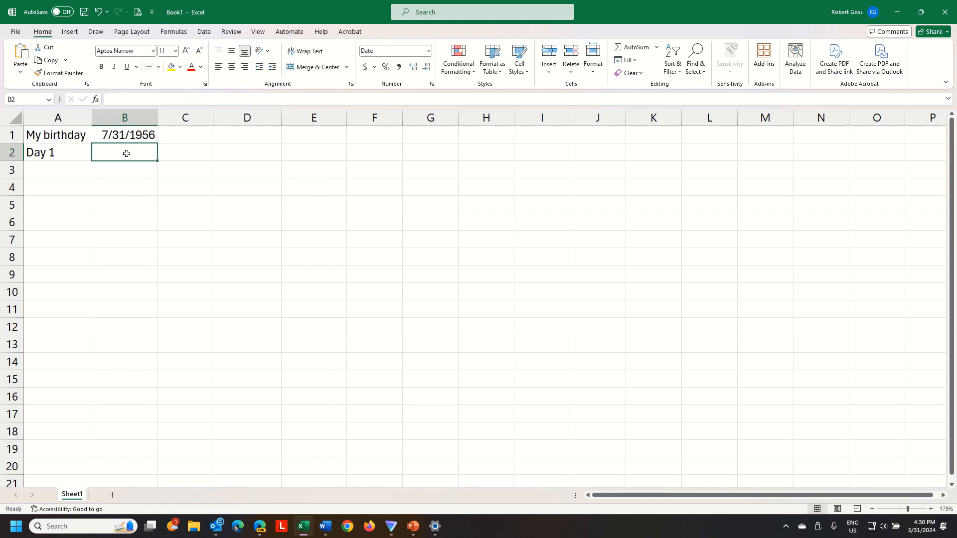
text(1/1)
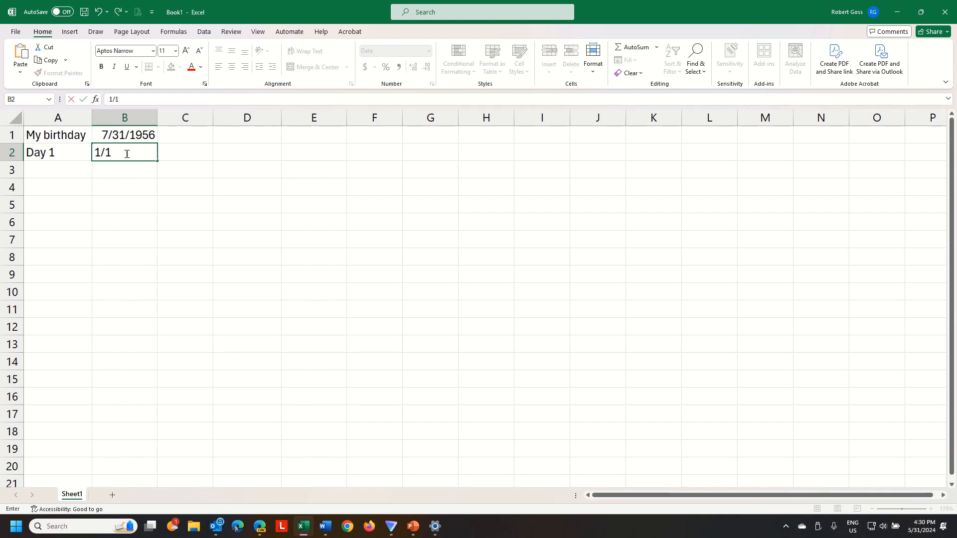
text(/)
text(1900)
key(Return)
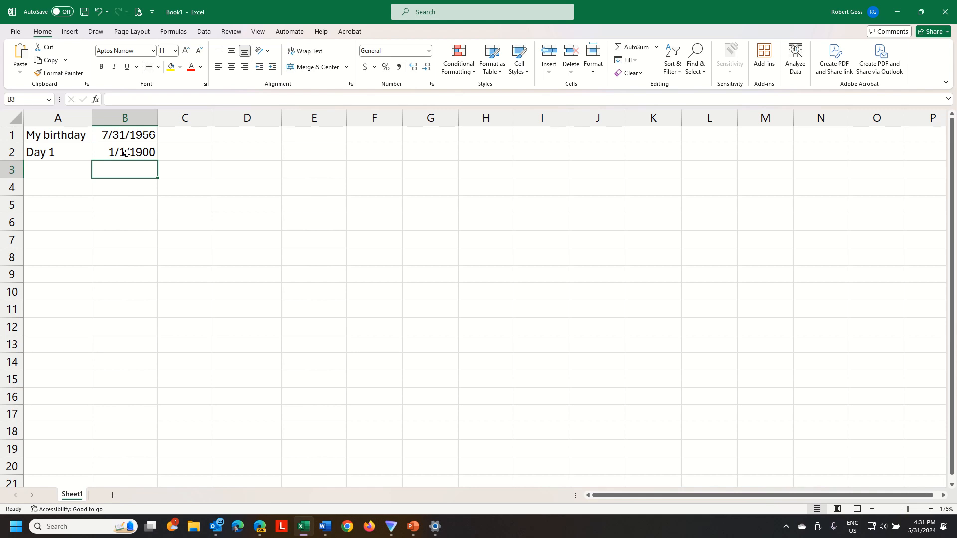
- Calculate the number of days between the two dates in cell B3 with the formula =sum(B1-B2)
text(=sum()
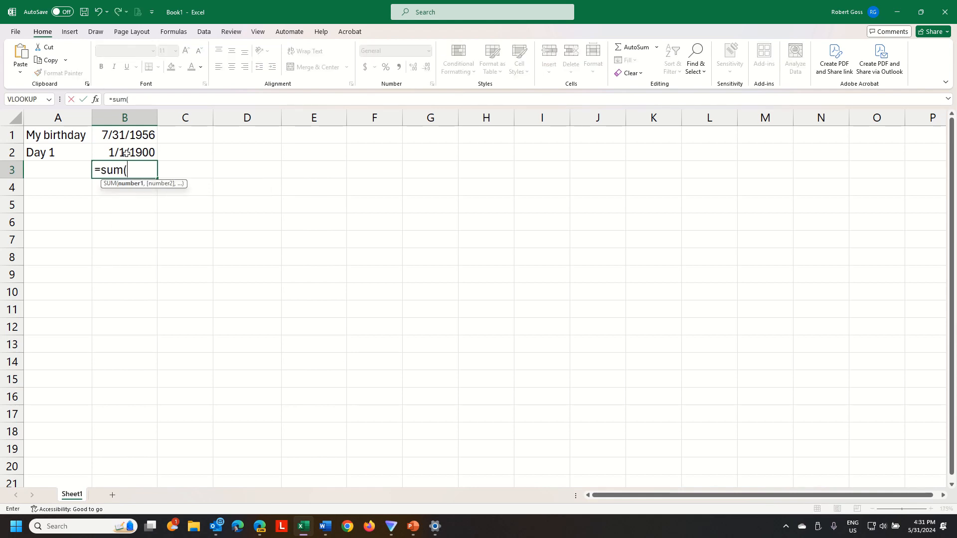
click(127, 136)
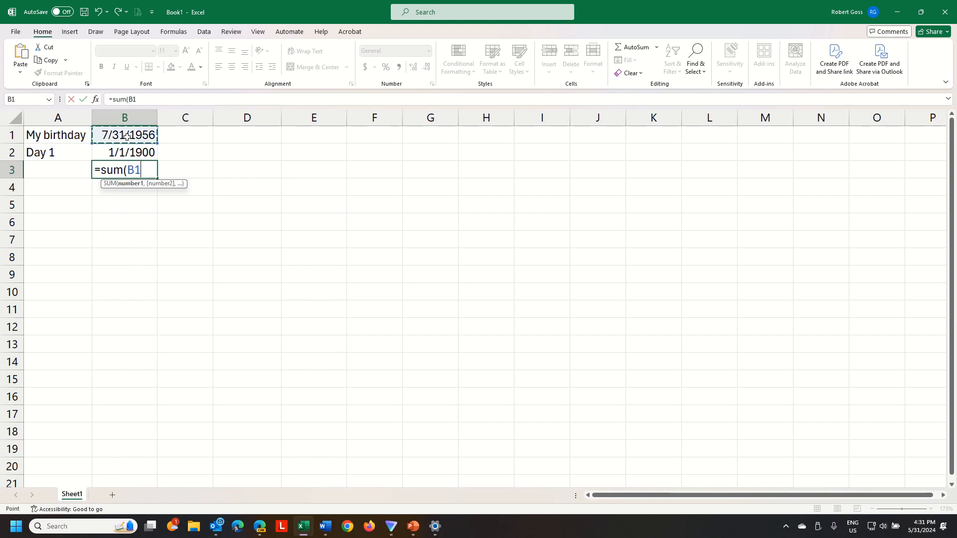
text(-)
click(138, 152)
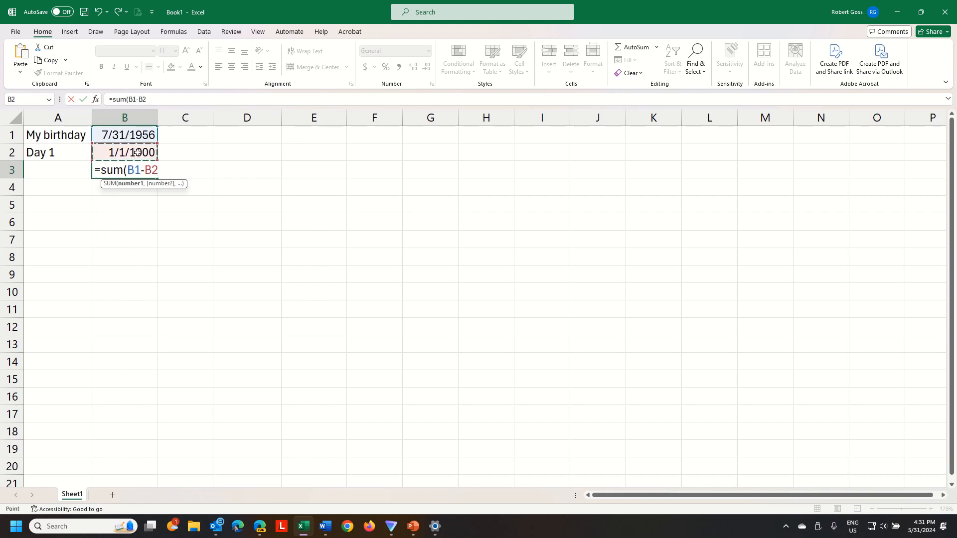
text())
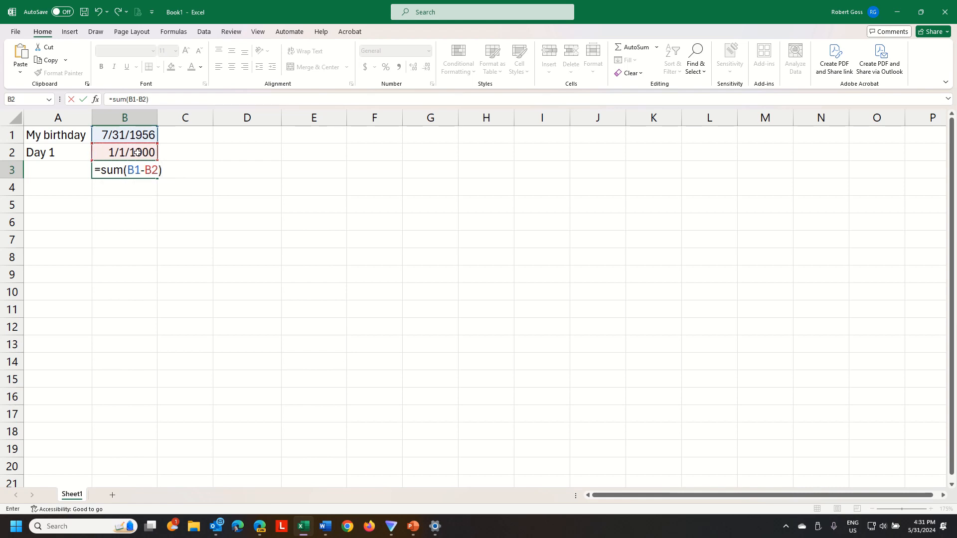
key(Return)
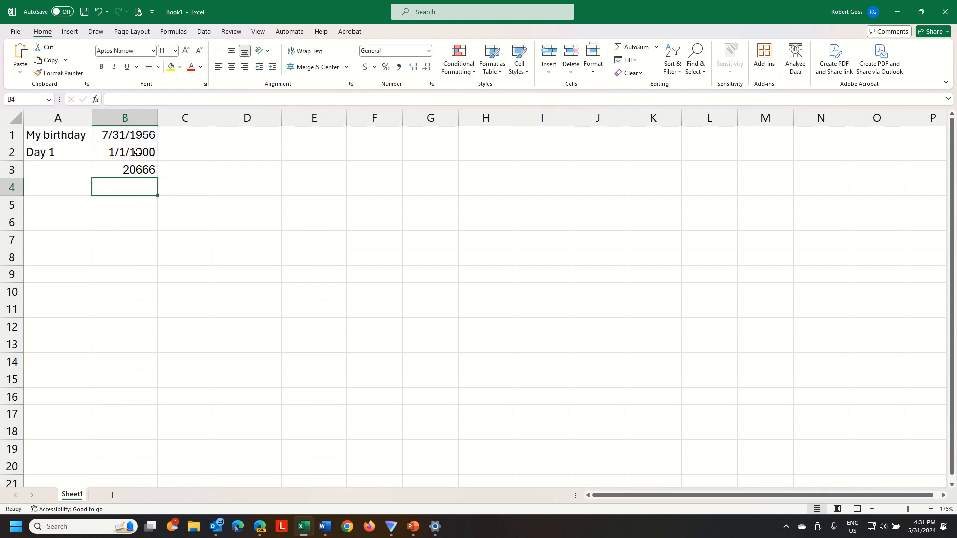
- Apply the General number format to cells B1 and B2 to view their date serial numbers, and undo both format changes
key(Up)
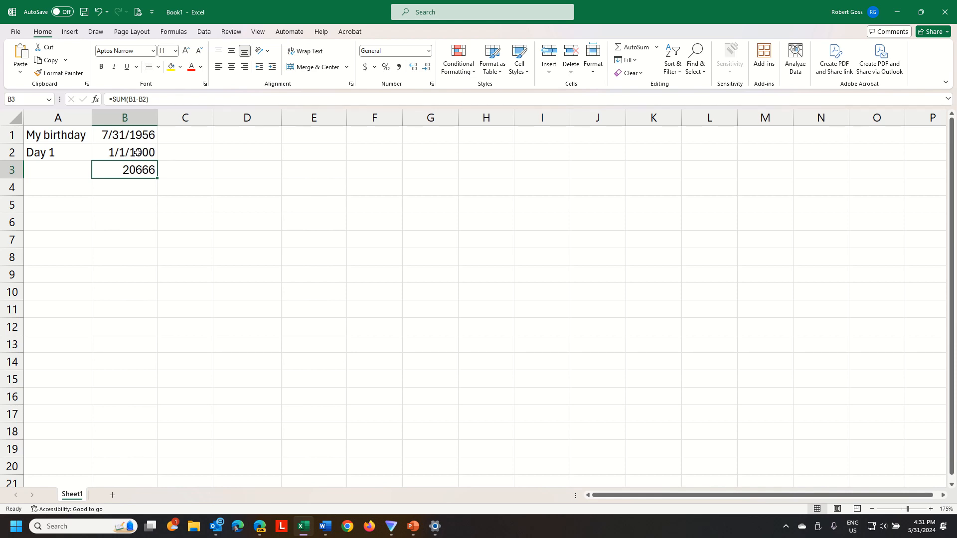
key(Left)
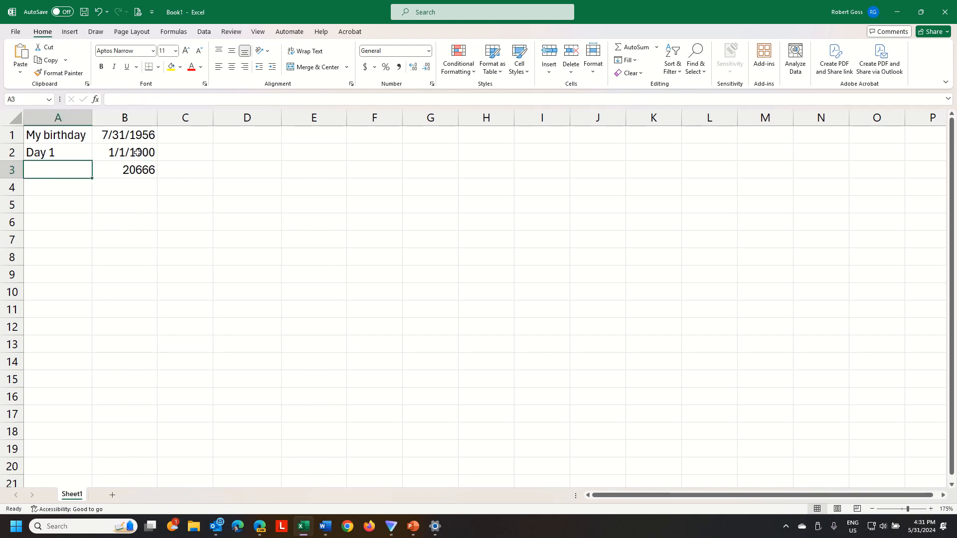
key(Right)
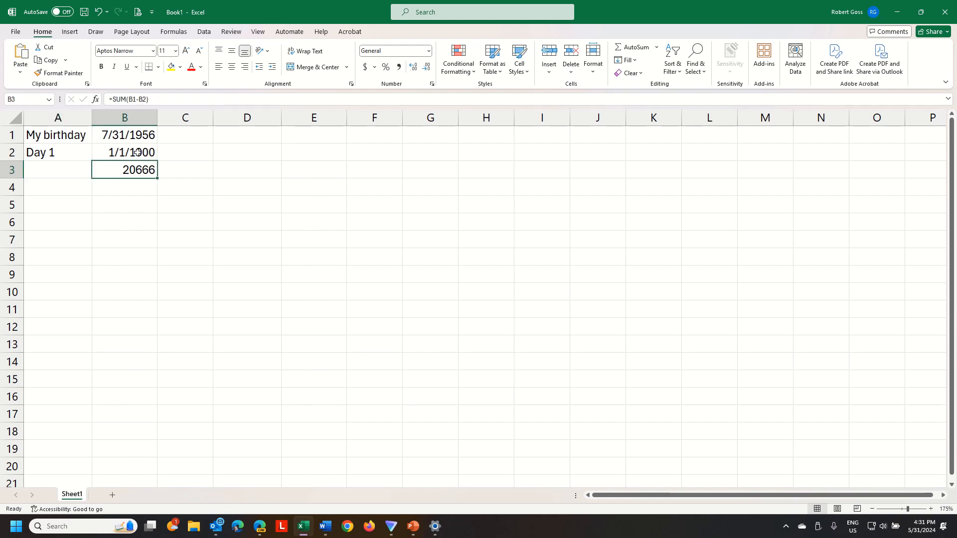
key(Up)
key(Up)
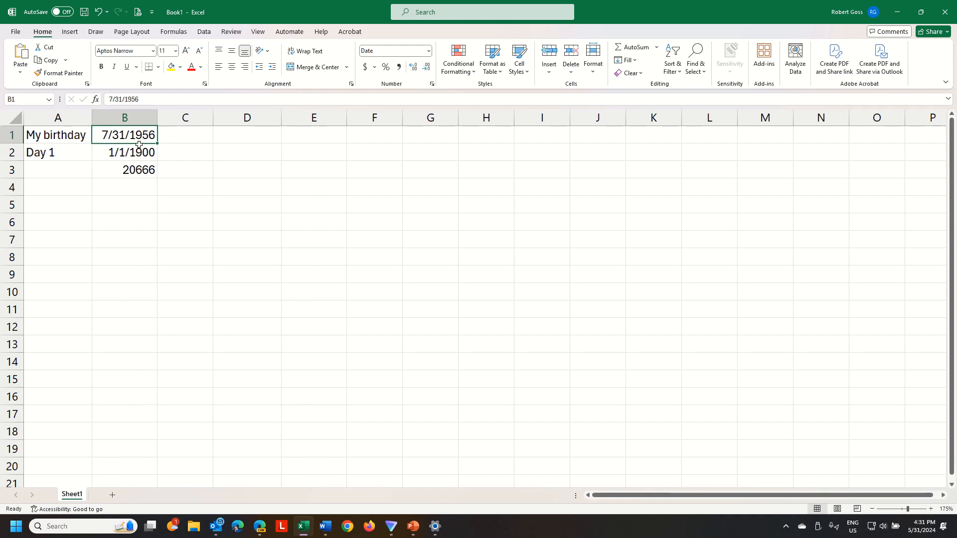
click(428, 51)
click(420, 71)
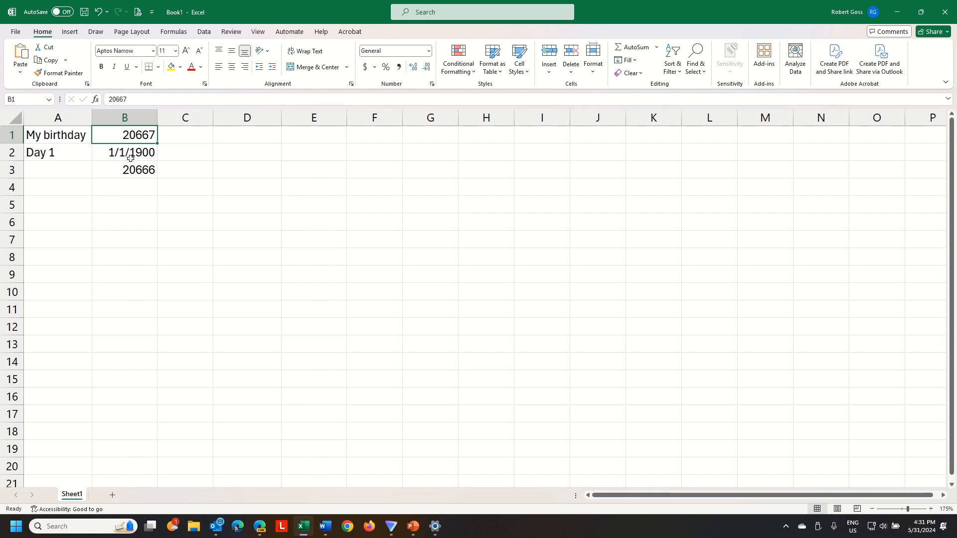
click(130, 155)
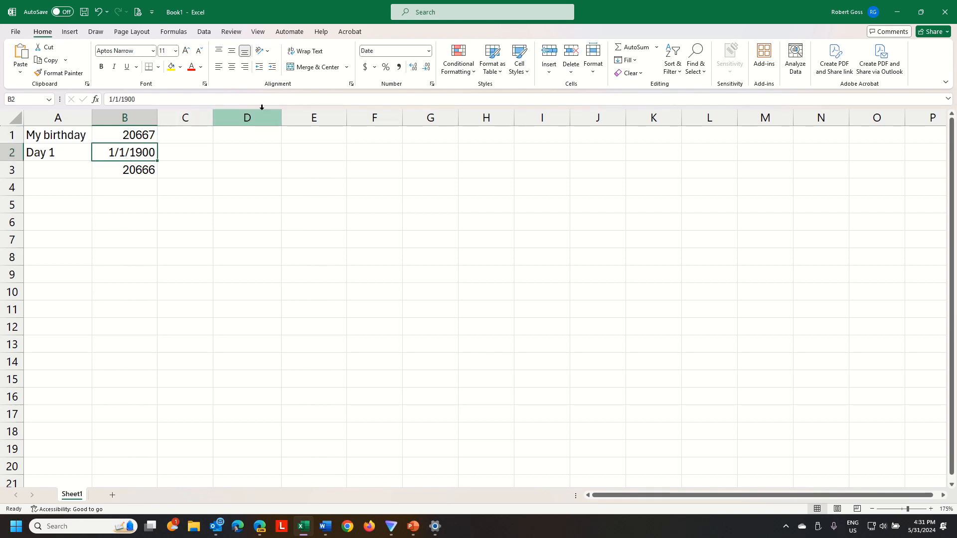
click(428, 51)
click(402, 69)
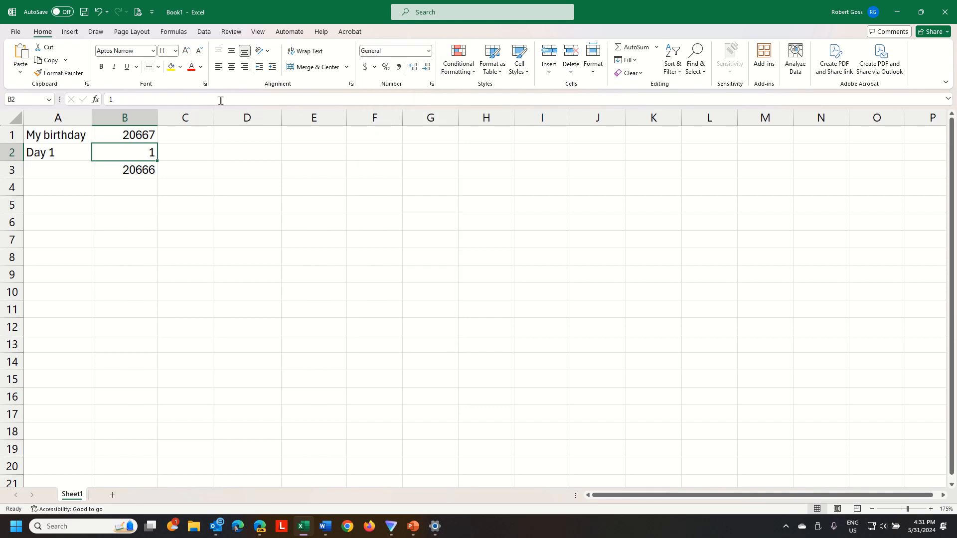
key(ctrl+z)
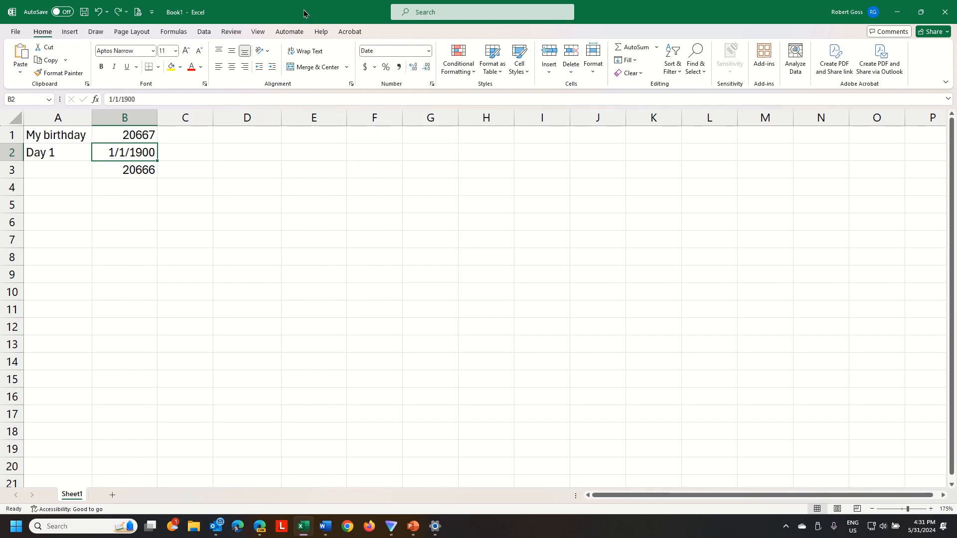
key(ctrl+z)
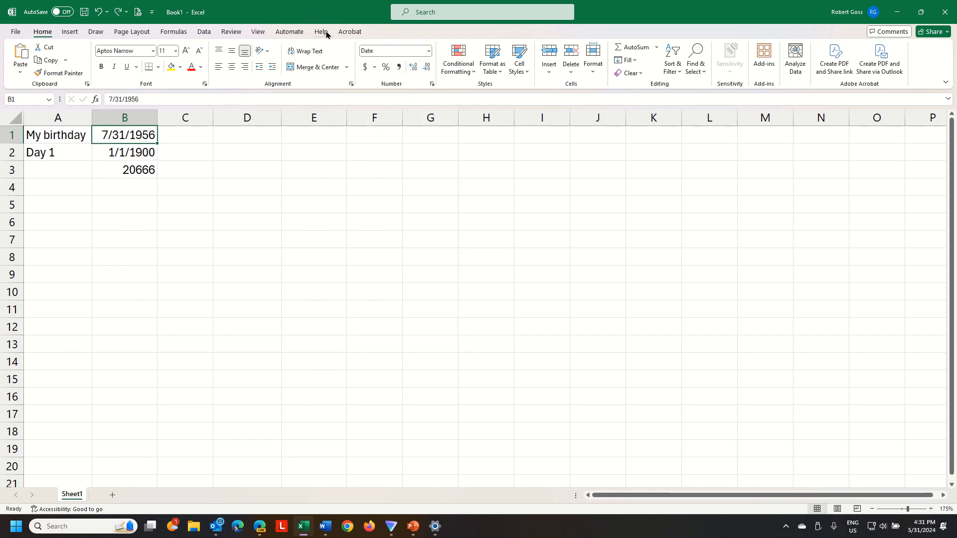
- Enter the label "Today" in cell D1 and the date 5/31/2024 in cell E1
click(237, 136)
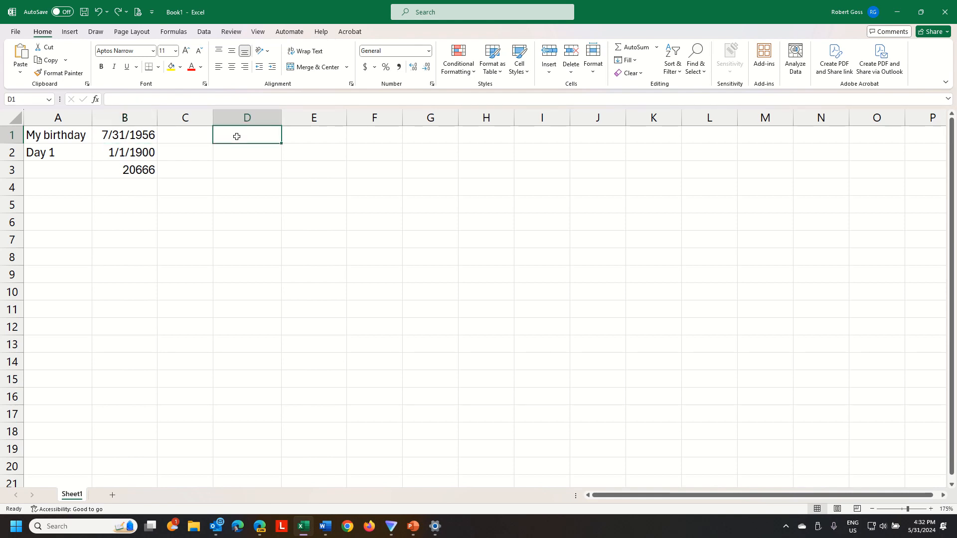
text(Today)
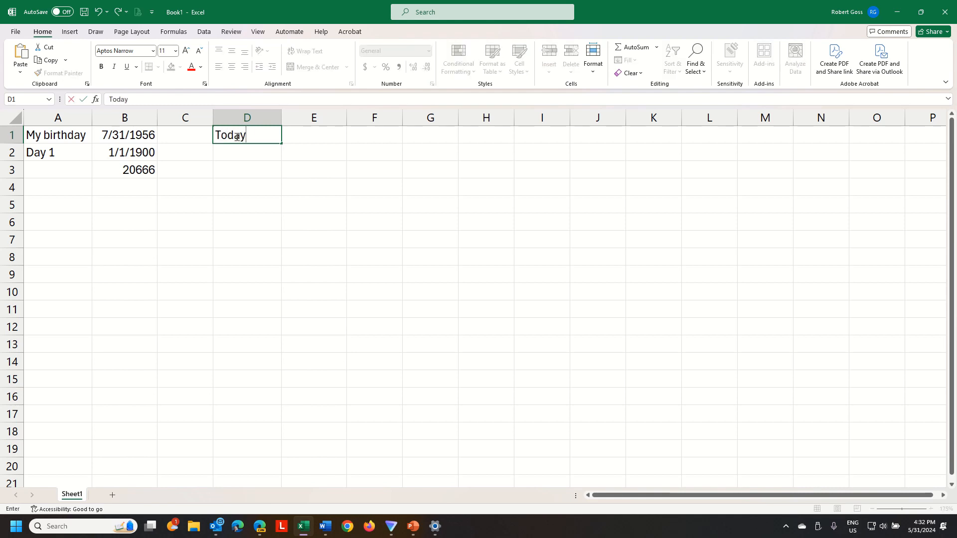
key(Tab)
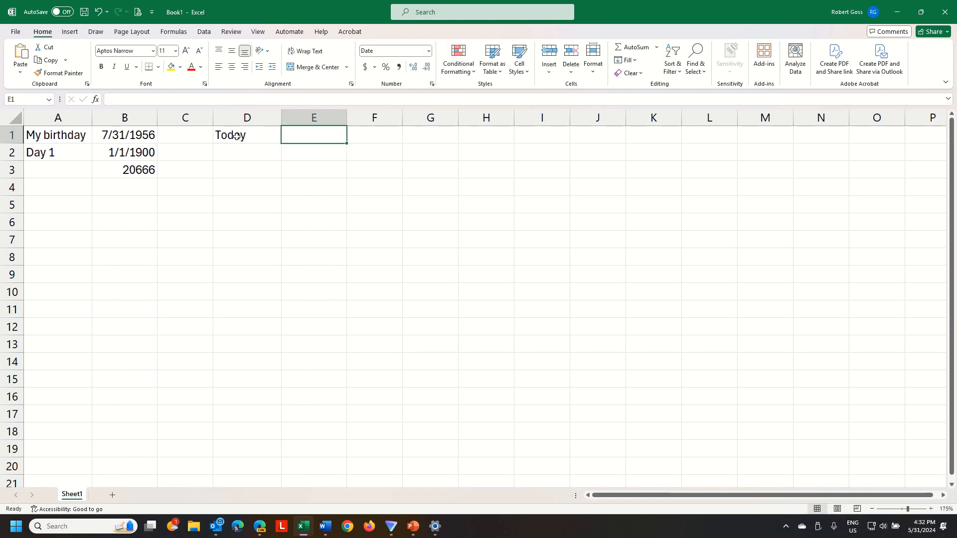
text(5/31/)
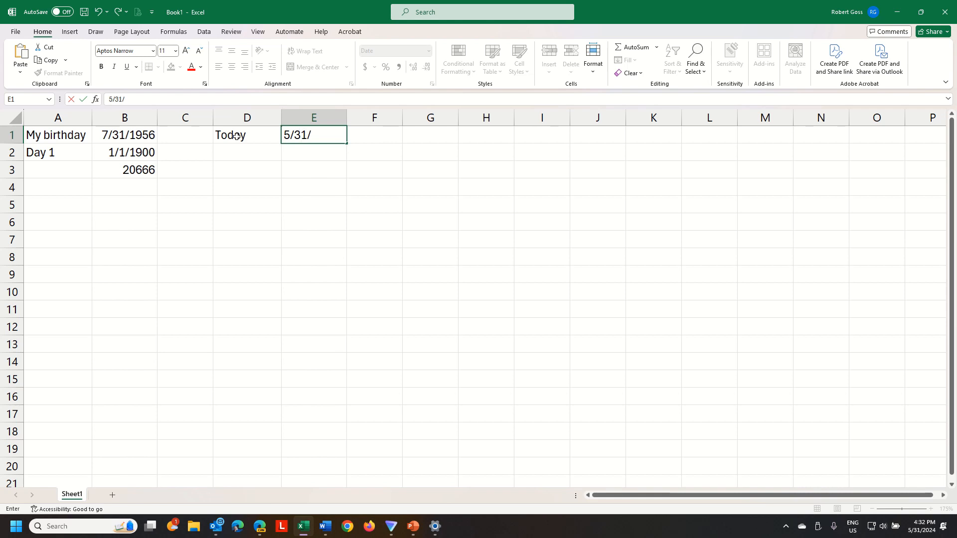
text(2024)
key(Return)
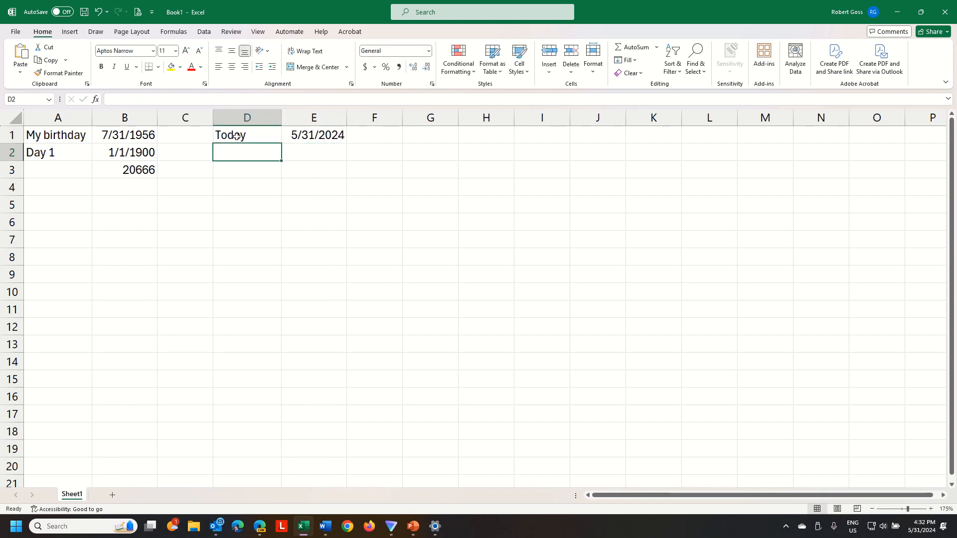
- Enter the label "My birthday" in cell D2 and the date of birth in cell E2
text(My birthd)
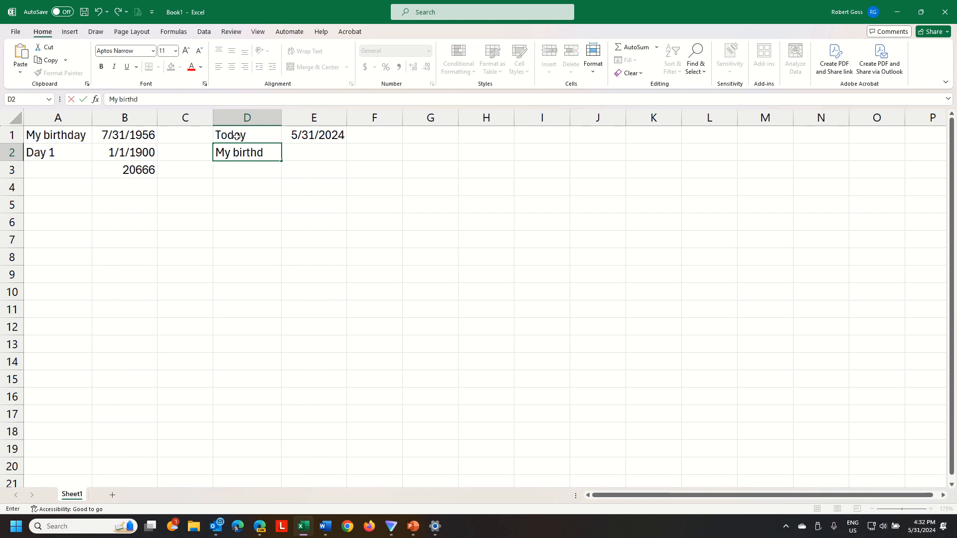
text(ay)
key(Tab)
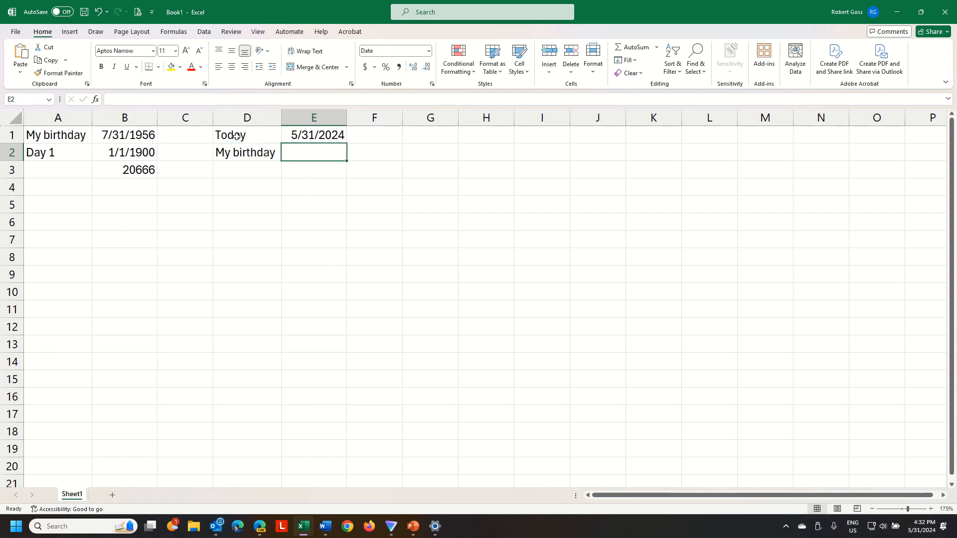
text(7/)
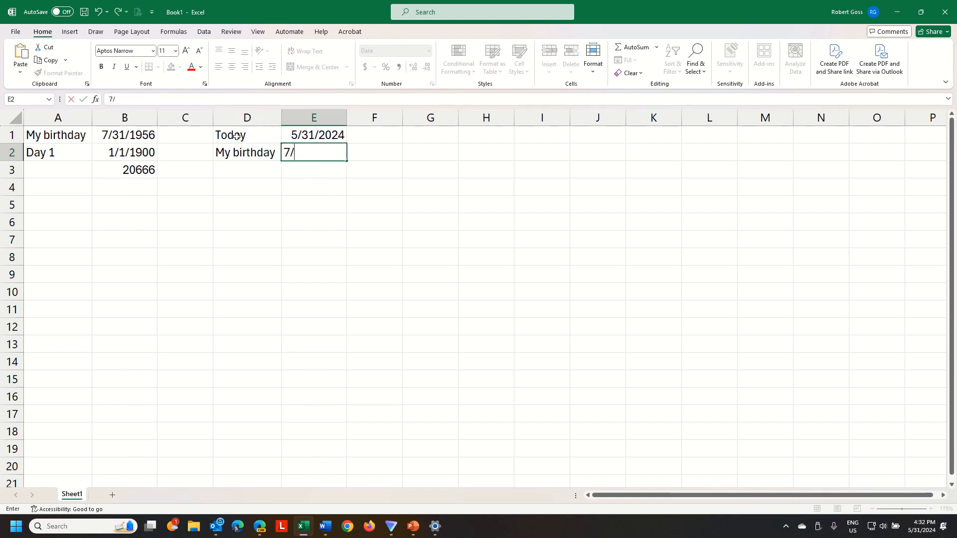
text(31/19)
key(BackSpace)
key(BackSpace)
text(56)
key(Return)
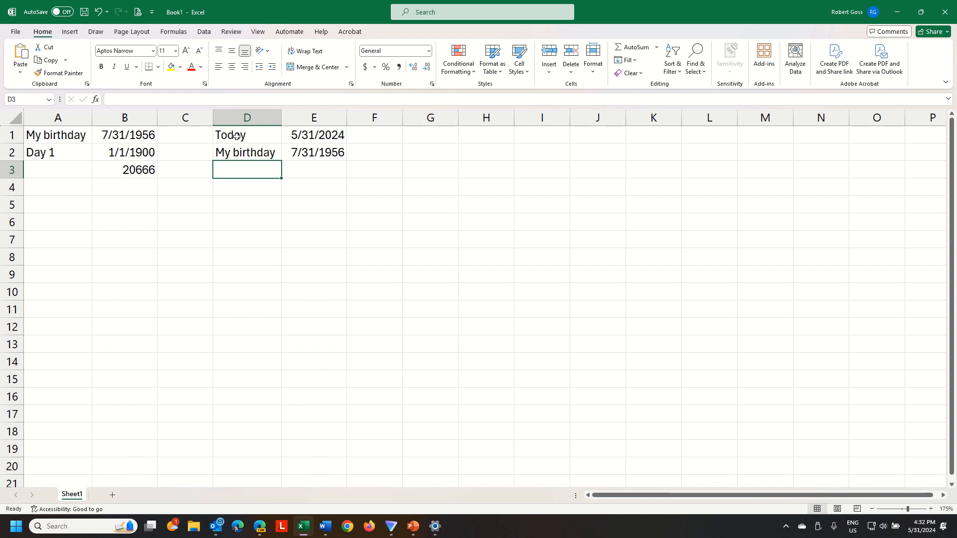
- Calculate the number of days between today's date and the birthday in cell E3 with the formula =sum(E1-E2)
text(=sum()
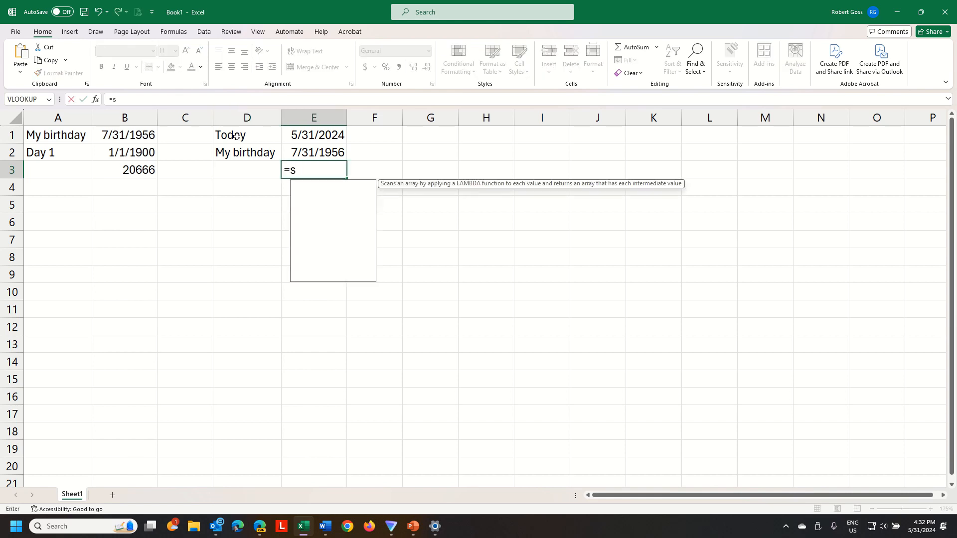
click(325, 134)
text(-)
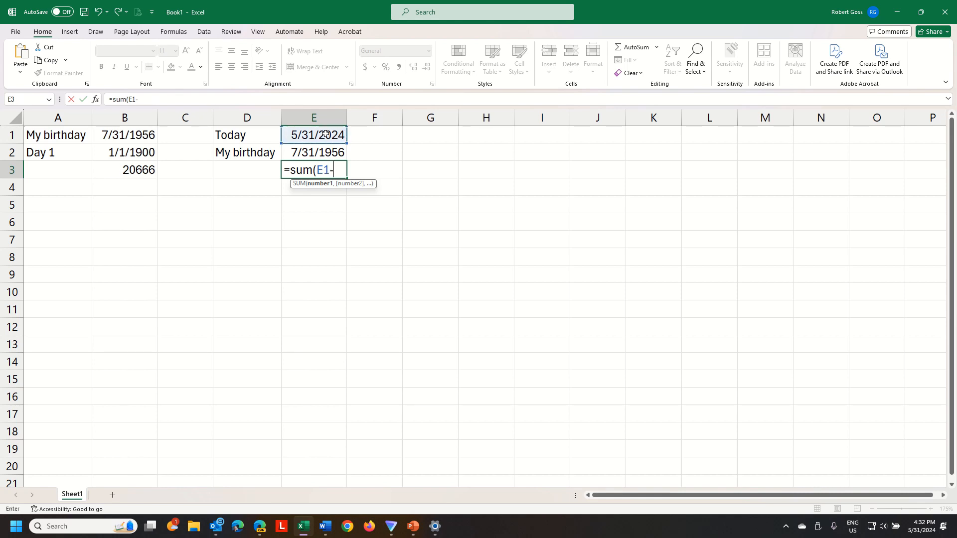
click(319, 153)
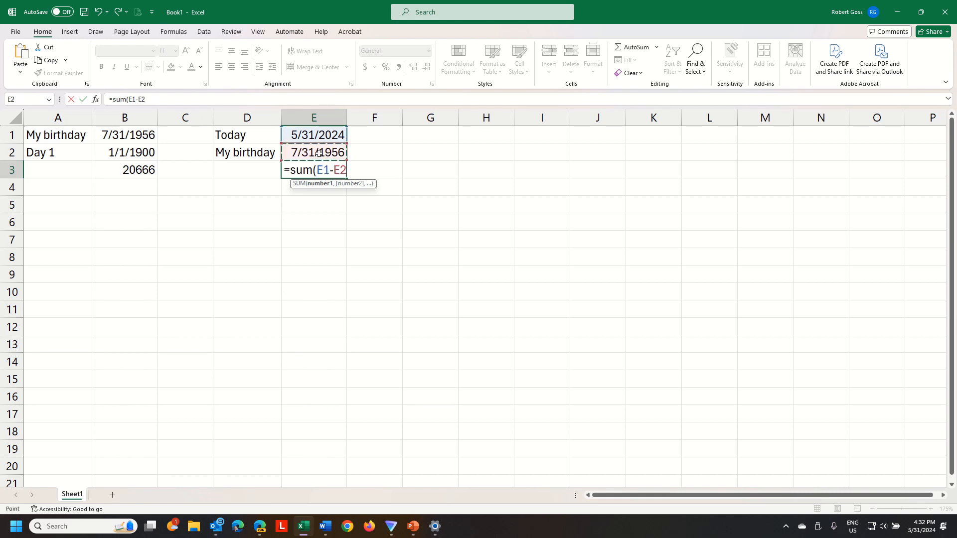
text())
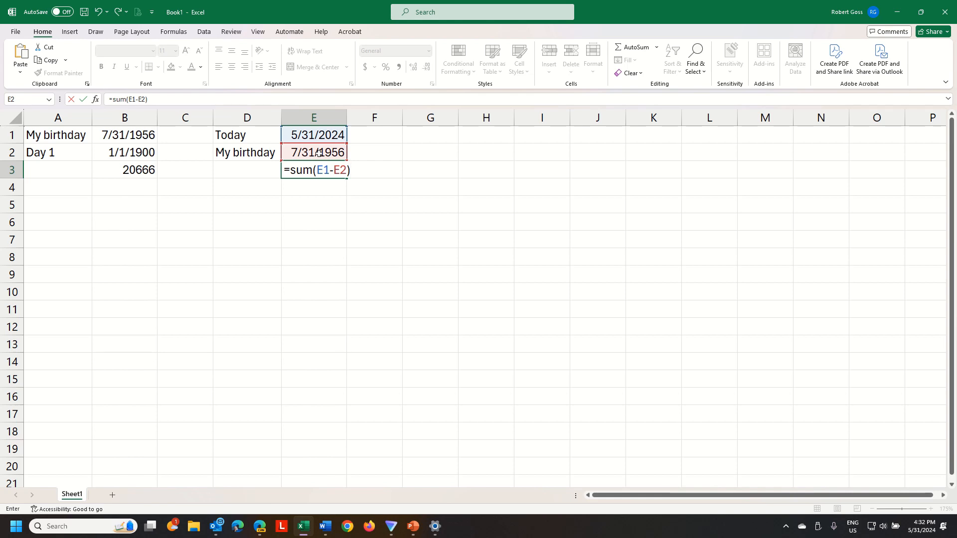
key(Return)
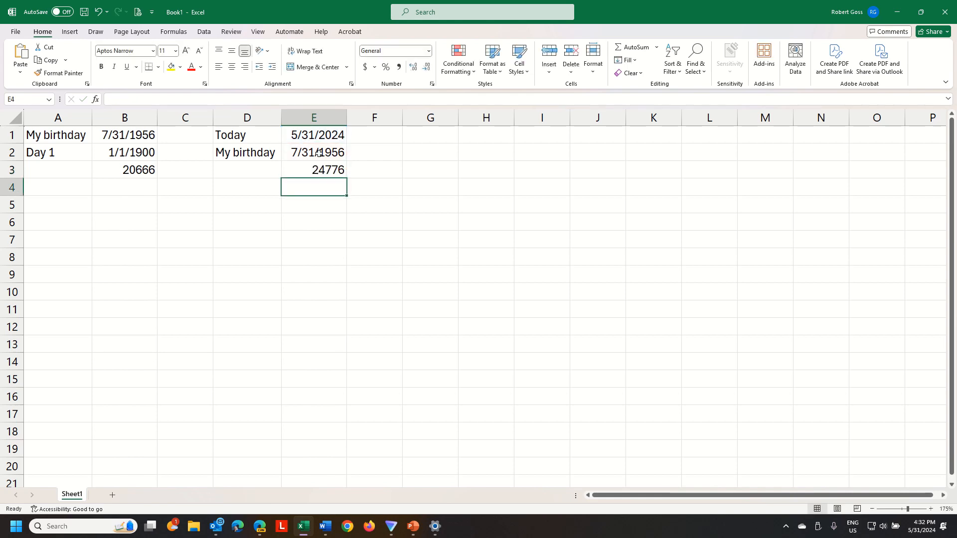
key(Up)
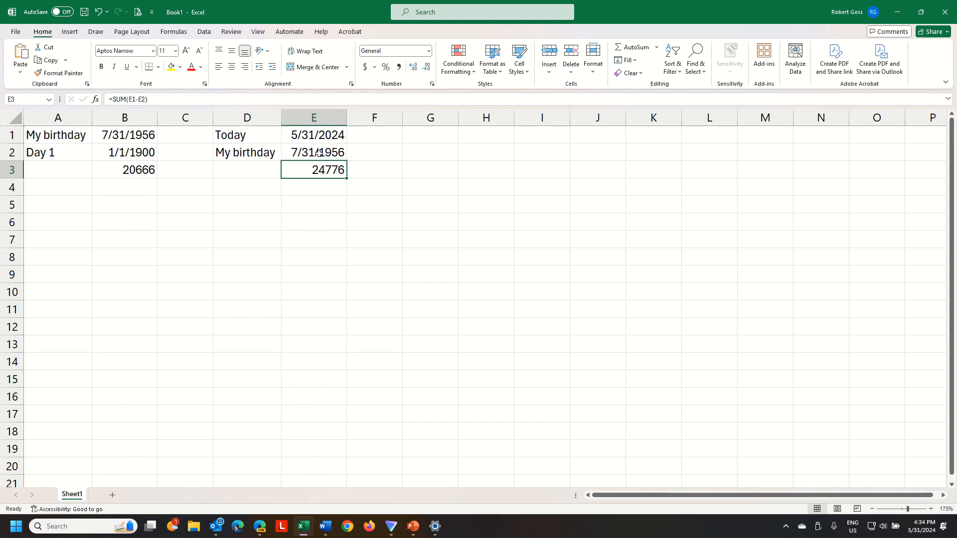
- Switch to Windows Settings, maximize its window, and open the Language & region page of Time & language
click(16, 526)
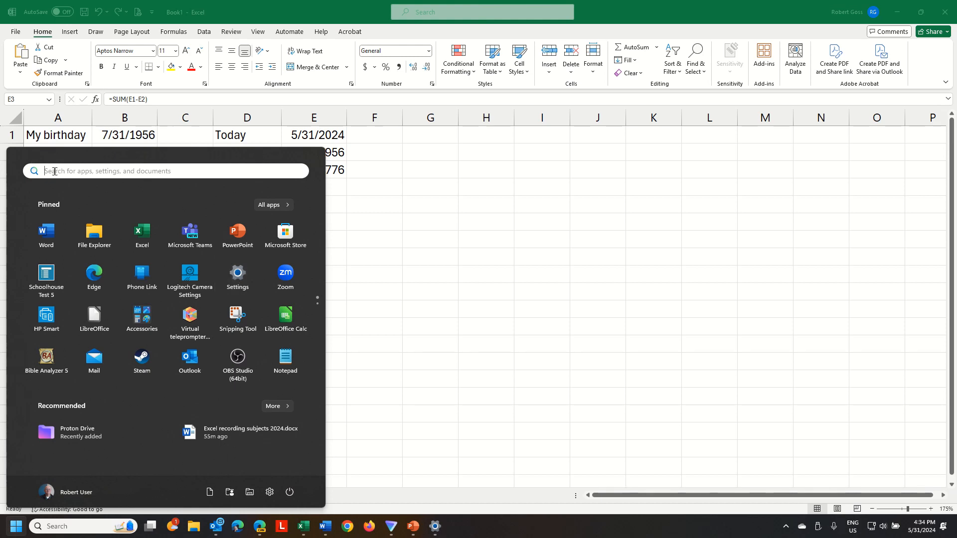
click(239, 274)
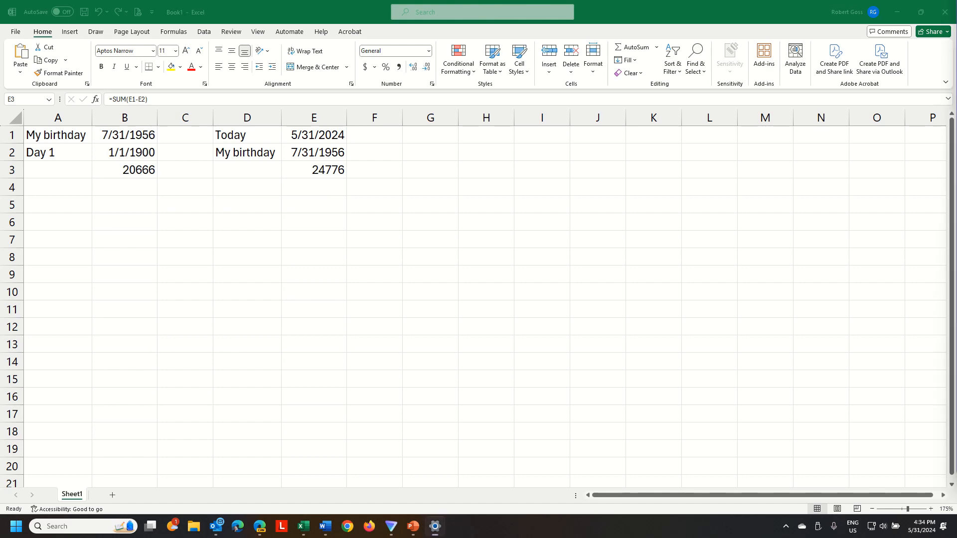
drag(956, 109, 381, 4)
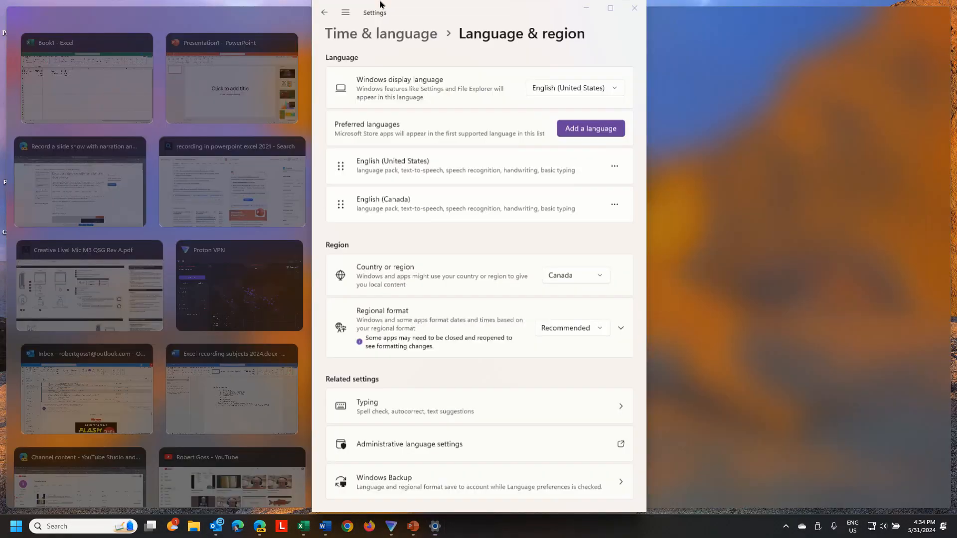
click(600, 14)
click(600, 15)
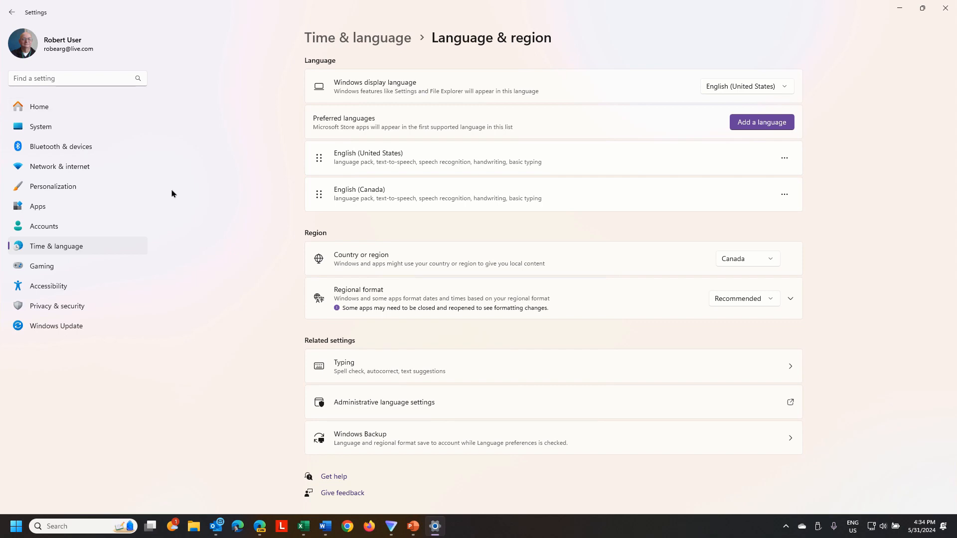
click(61, 248)
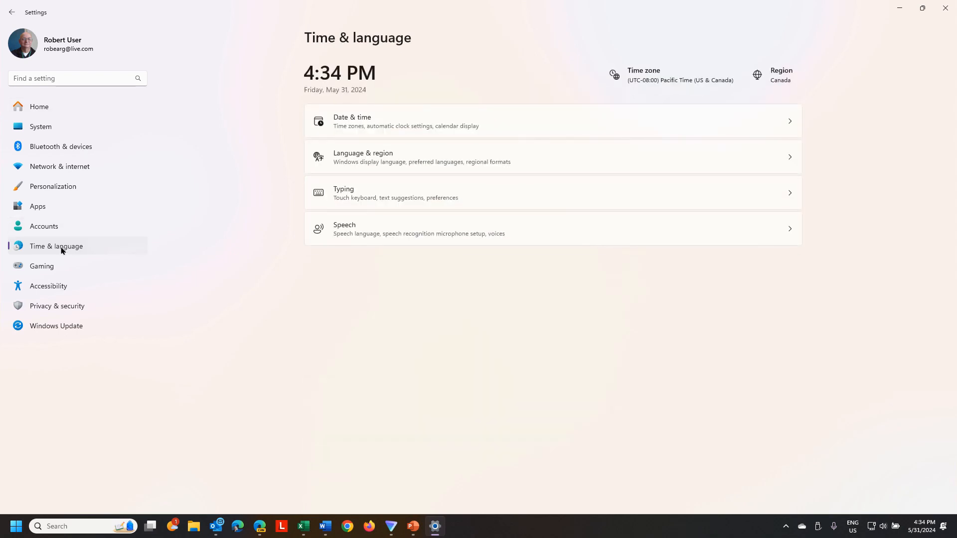
click(405, 158)
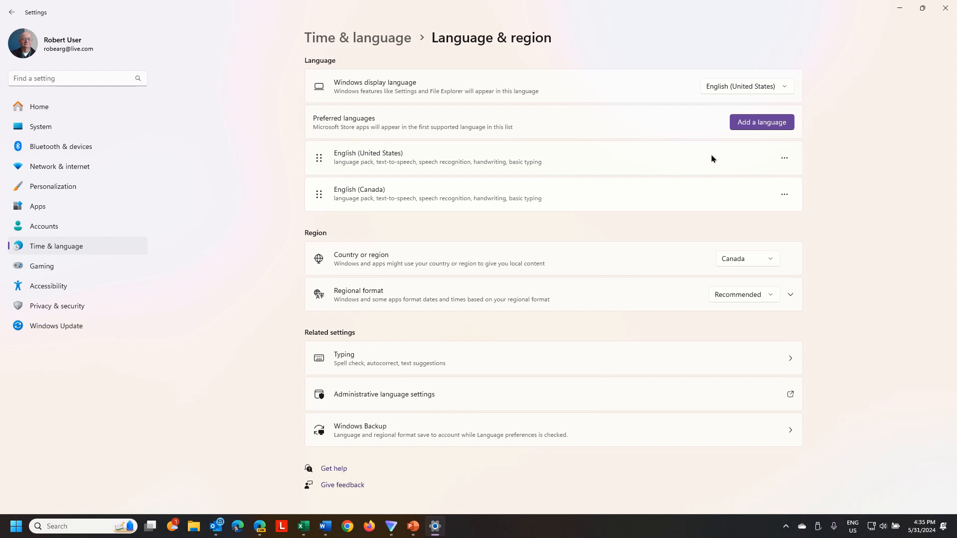
- Move English (Canada) above English (United States) in the preferred languages and return to the Excel workbook
click(785, 195)
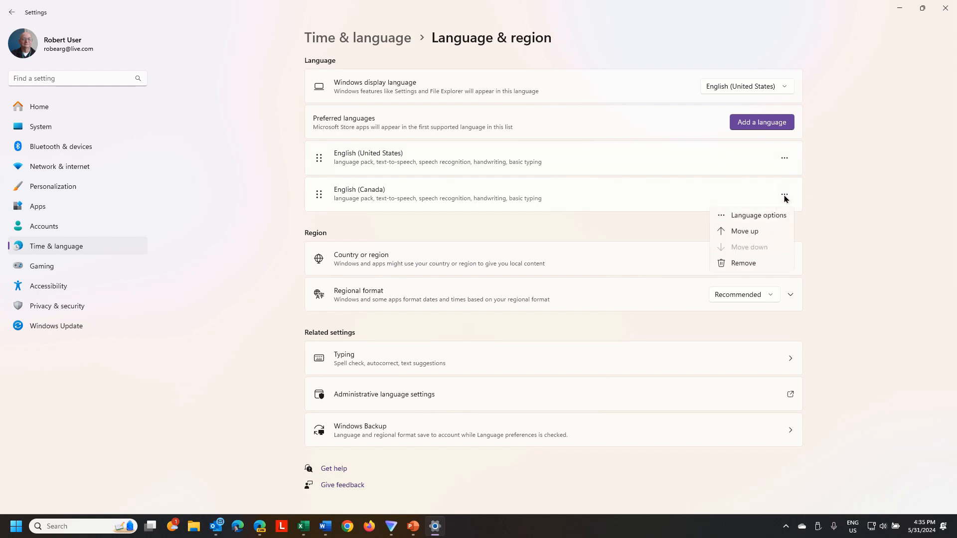
click(742, 232)
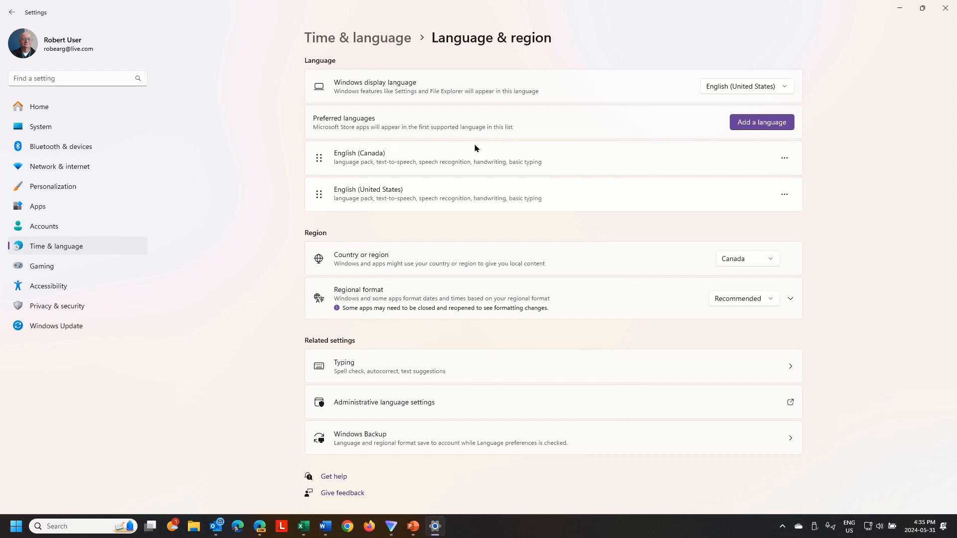
click(901, 8)
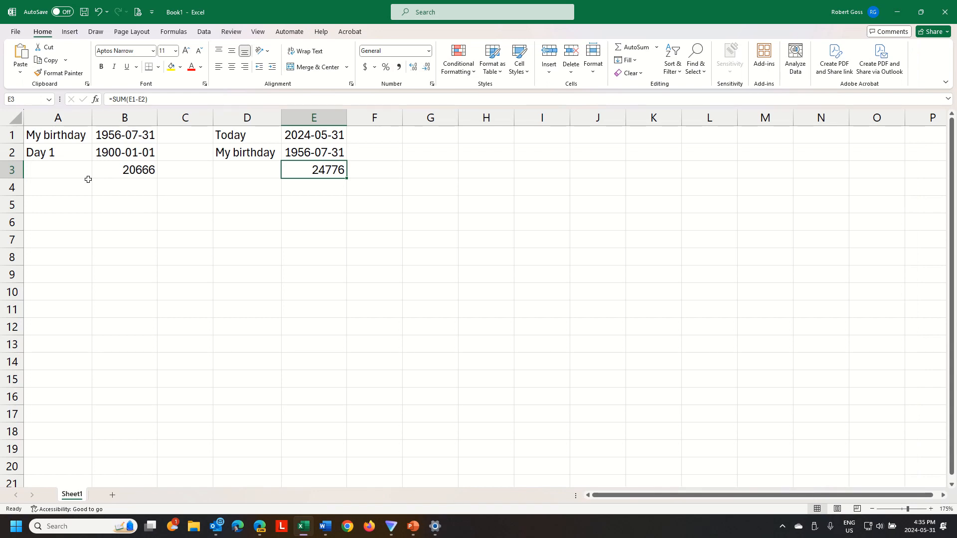
- Try entering the date of birth in month/day/year order in cell B1, and undo the entry
click(107, 135)
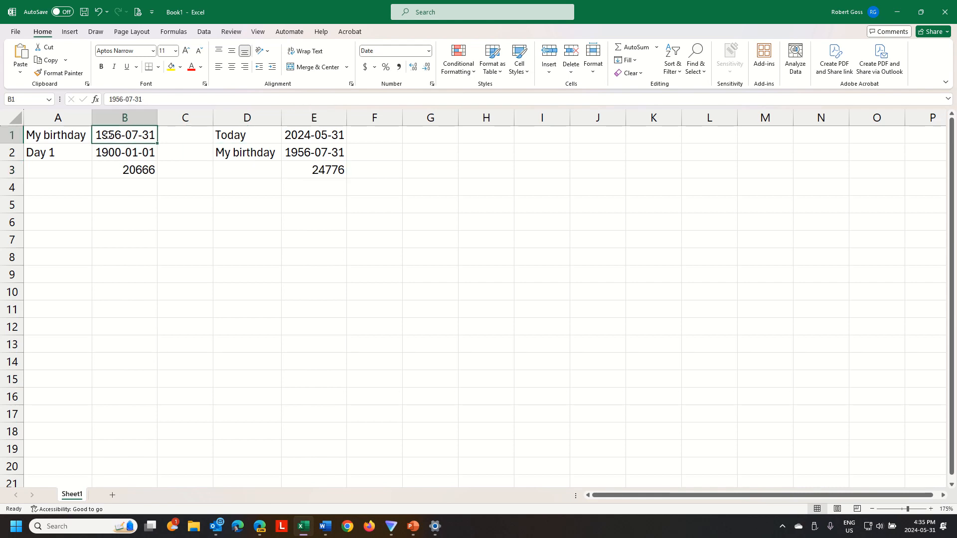
text(7)
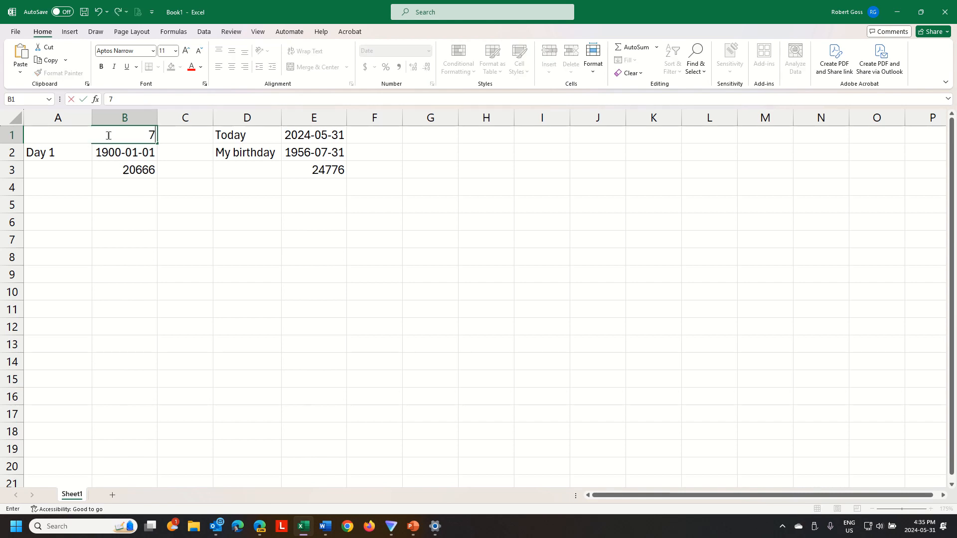
text(/31/1956)
key(Return)
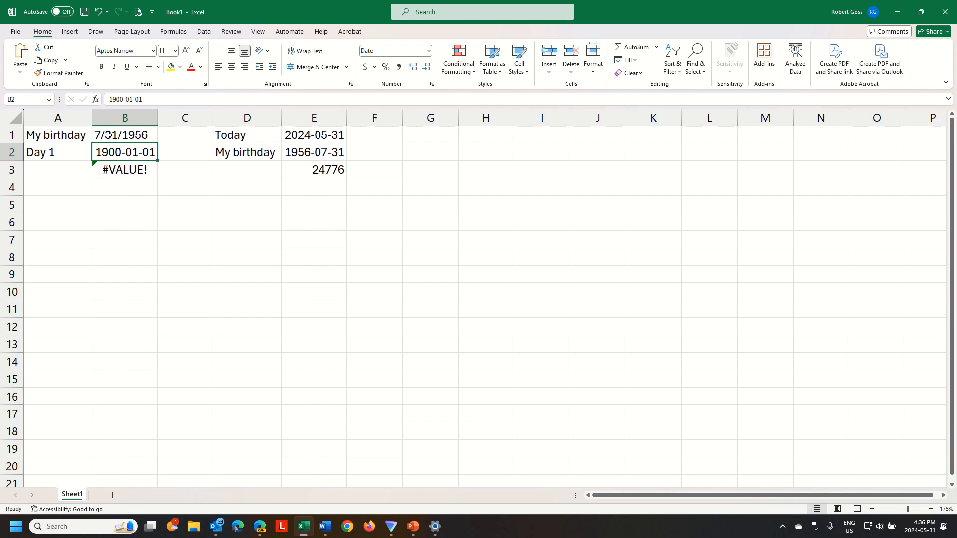
key(ctrl+z)
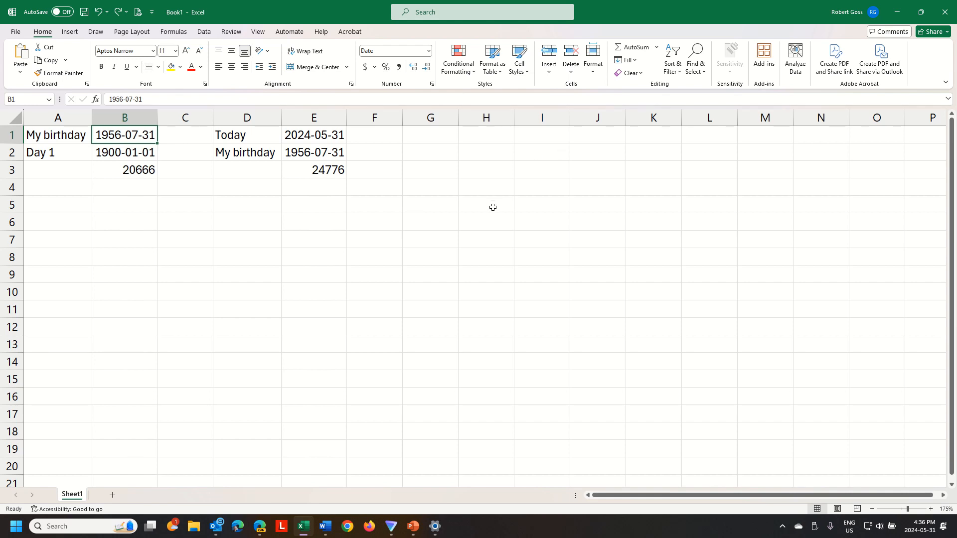
- Move English (United States) back above English (Canada) in the Windows preferred languages and return to the Excel workbook
click(433, 527)
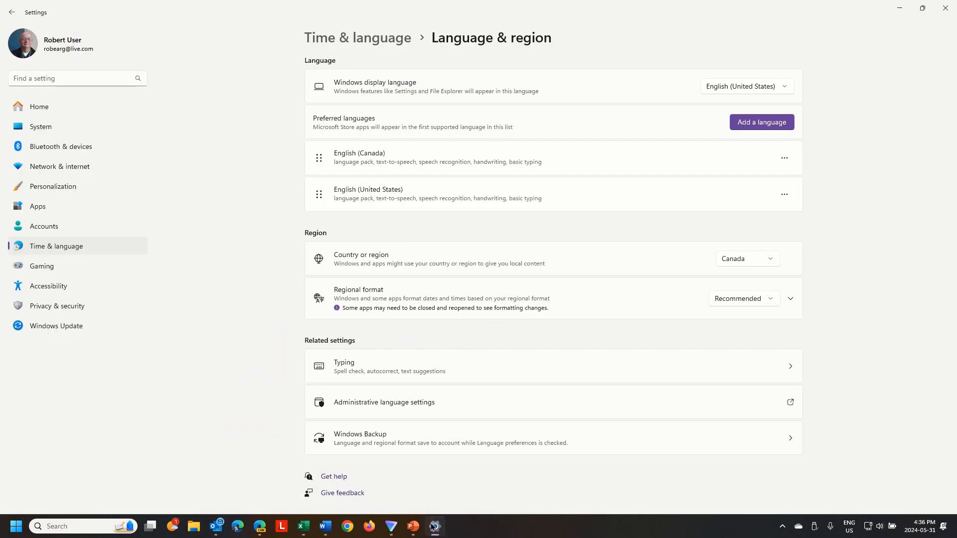
click(784, 195)
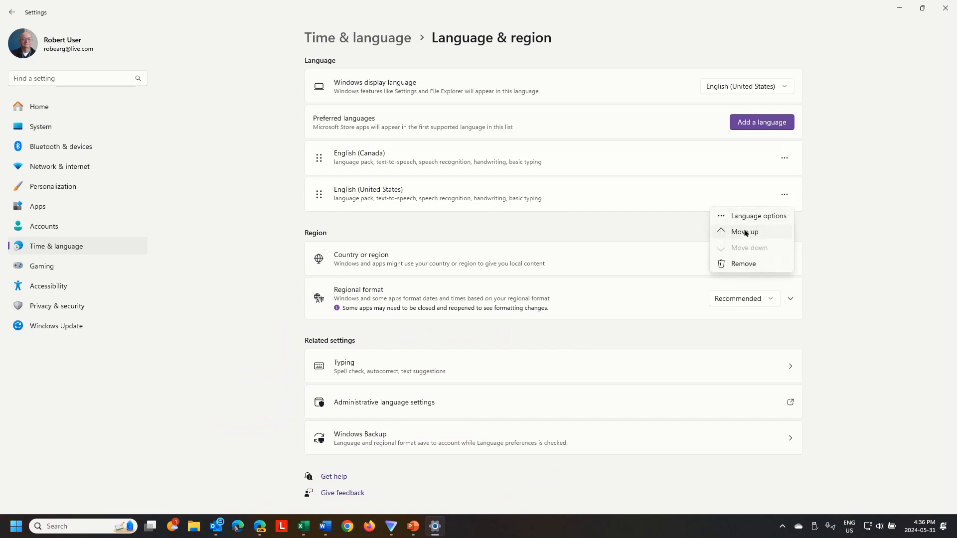
click(747, 233)
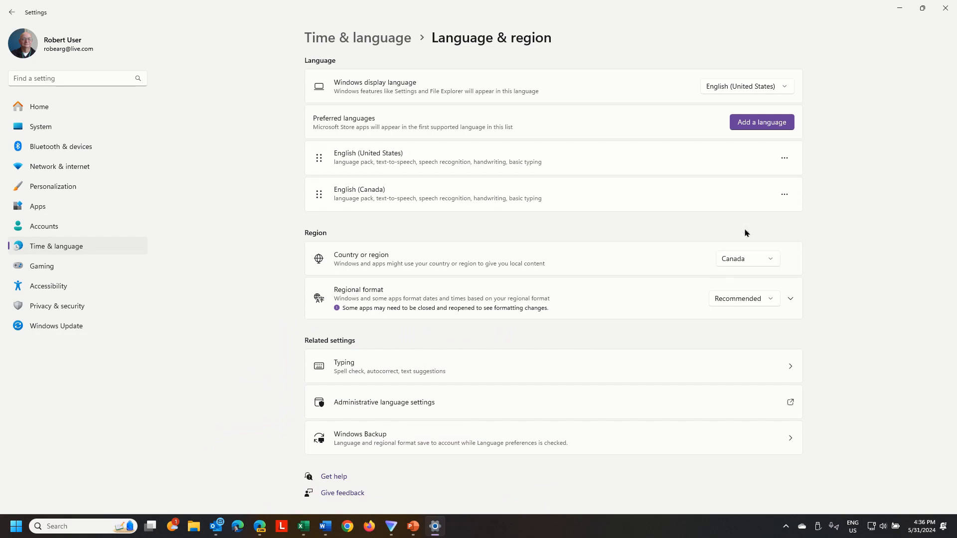
click(900, 8)
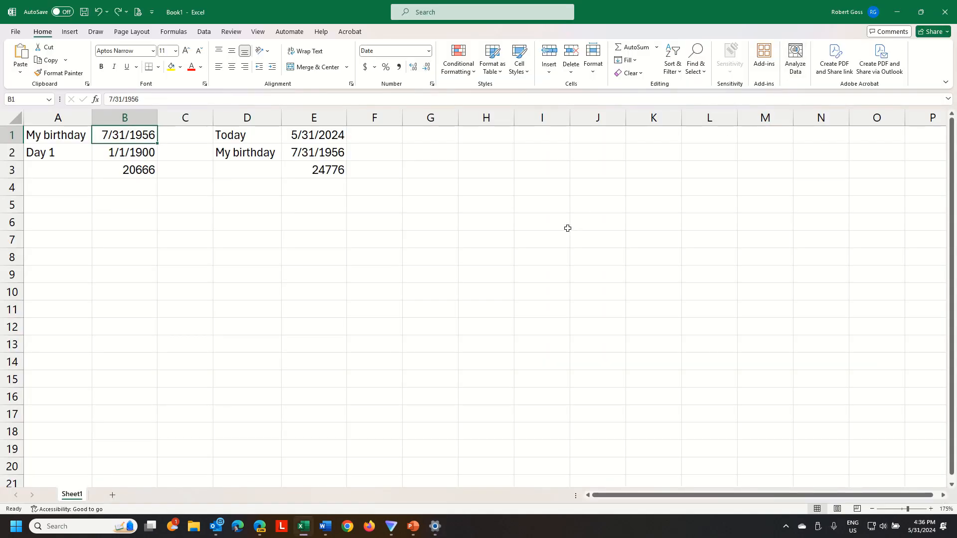